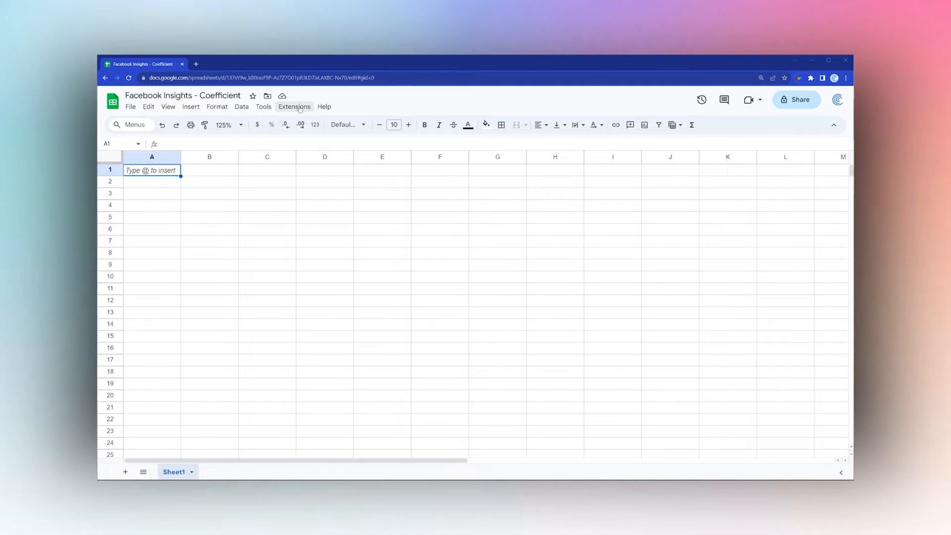
Find the Coefficient connector in the add-on marketplace, then return to the sheet
{"action": "left_click", "coordinate": [295, 107]}
{"action": "mouse_move", "coordinate": [327, 121]}
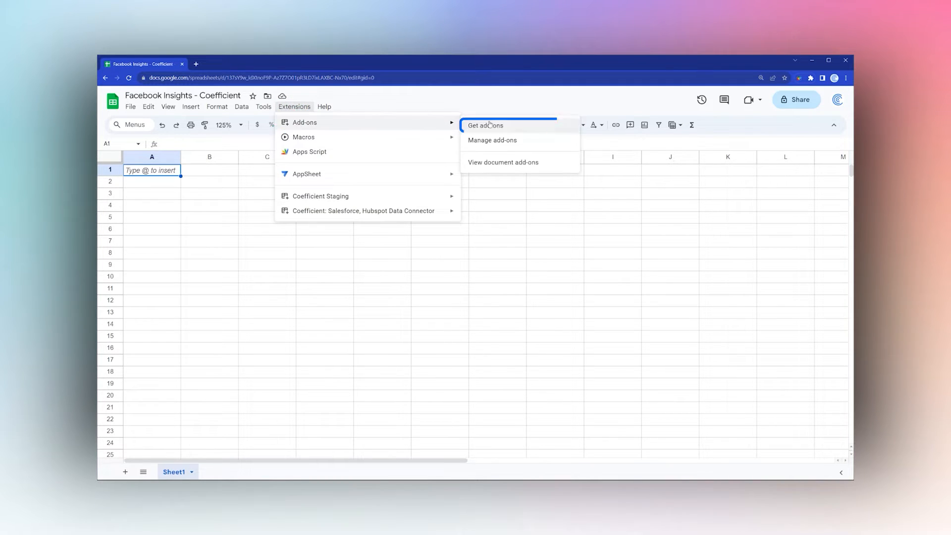
{"action": "left_click", "coordinate": [490, 124]}
{"action": "left_click", "coordinate": [537, 125]}
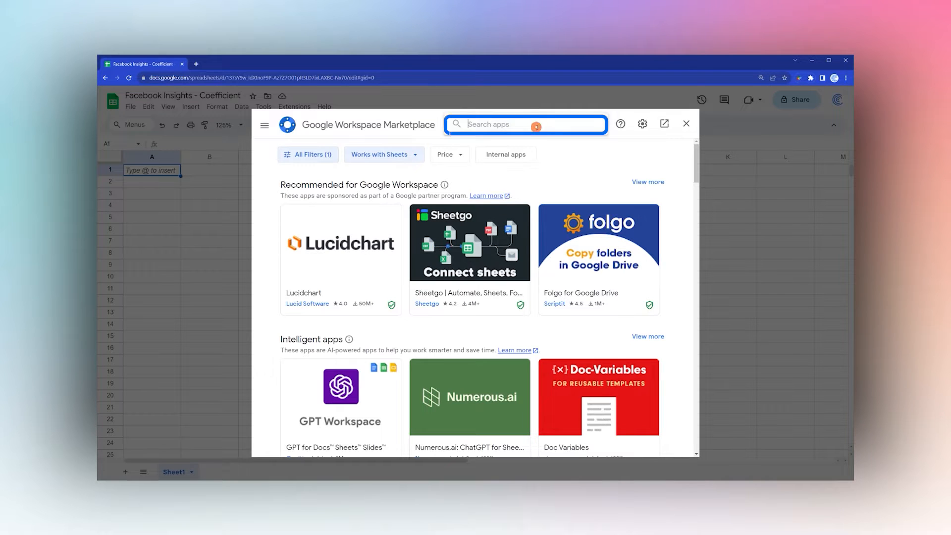
{"action": "type", "text": "coefficient"}
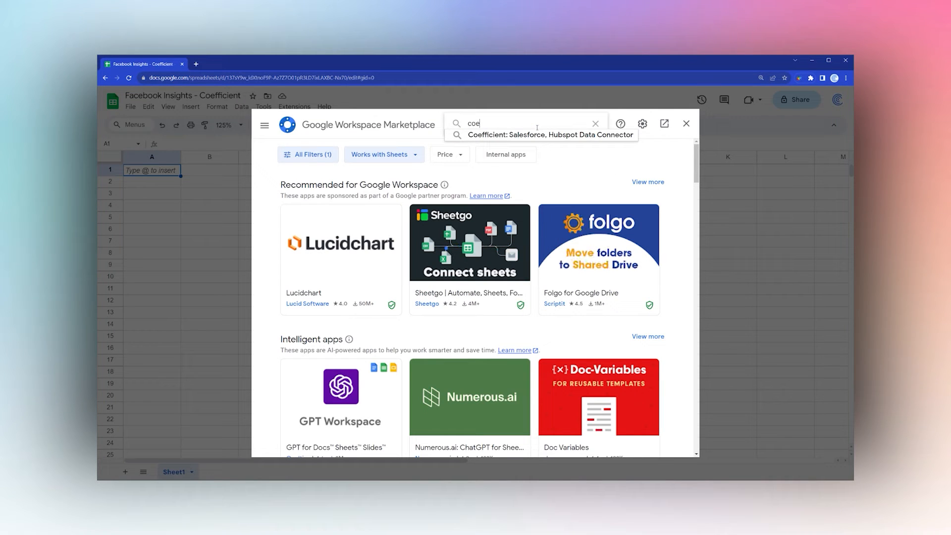
{"action": "left_click", "coordinate": [538, 135]}
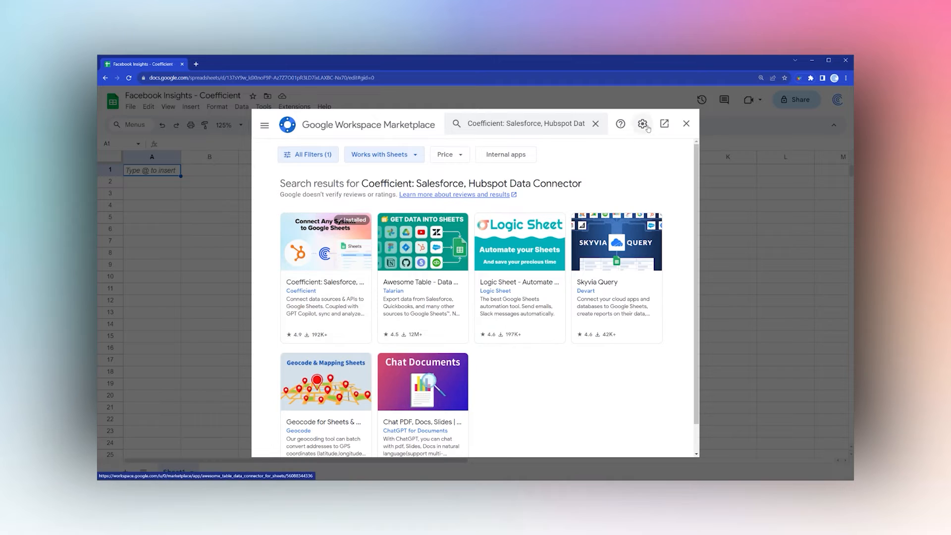
{"action": "left_click", "coordinate": [687, 124]}
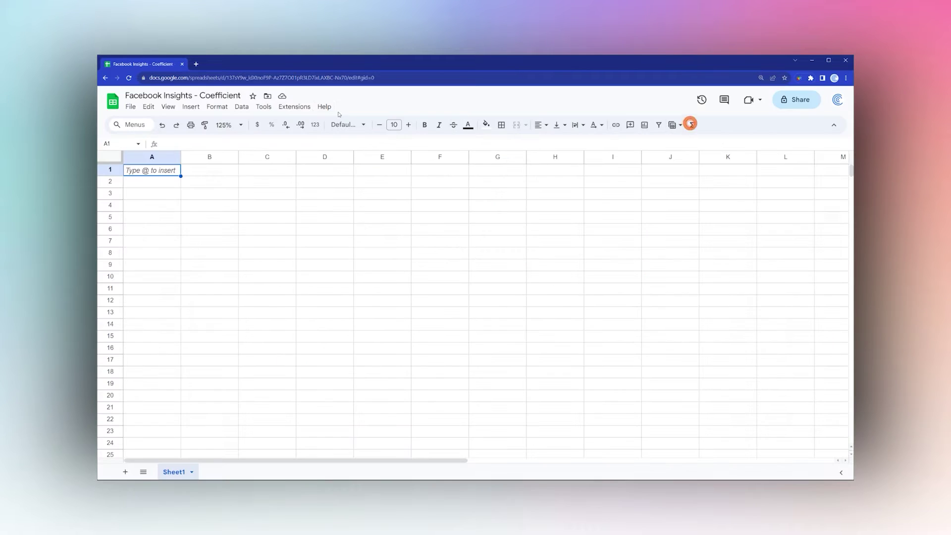
Launch Coefficient from the Extensions menu and reach its import screen of data sources
{"action": "left_click", "coordinate": [294, 107]}
{"action": "left_click", "coordinate": [364, 210]}
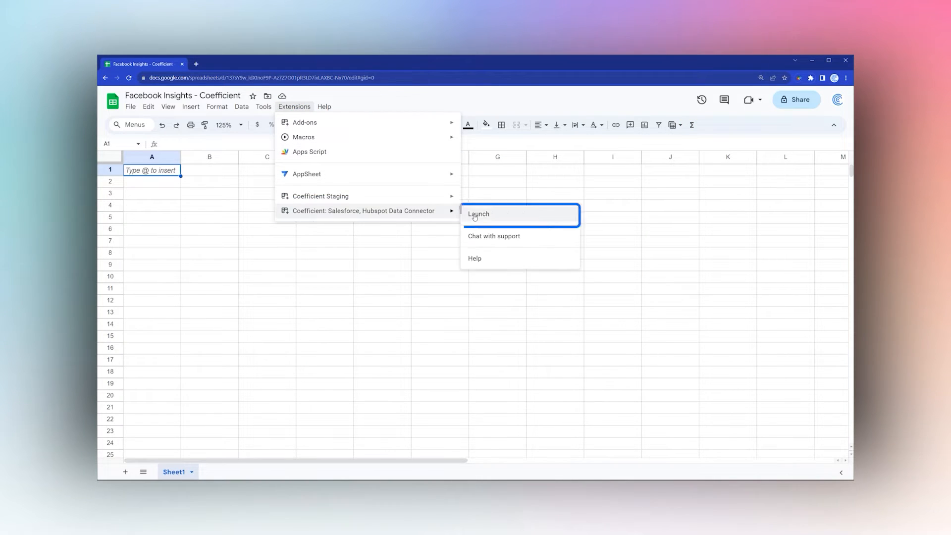
{"action": "left_click", "coordinate": [491, 215]}
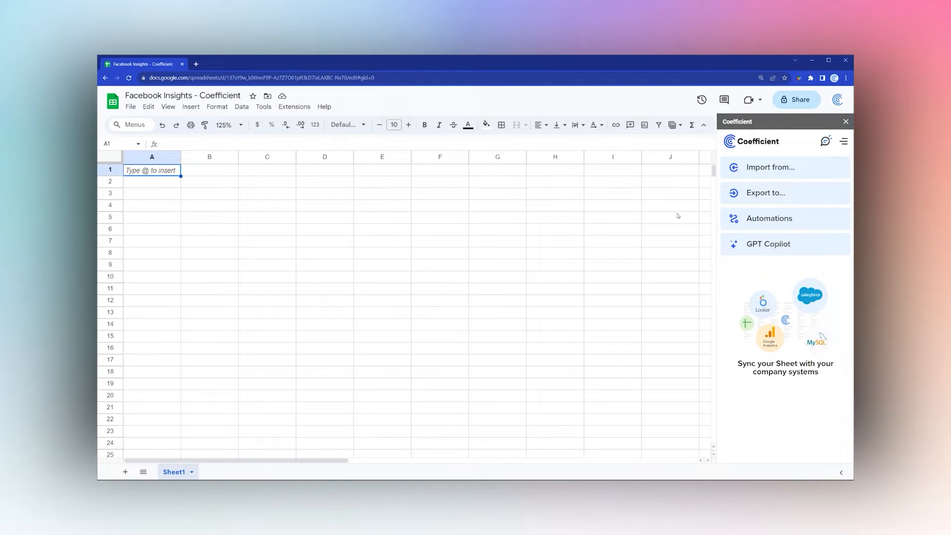
{"action": "left_click", "coordinate": [770, 168]}
{"action": "scroll", "coordinate": [780, 223], "scroll_direction": "down", "scroll_amount": 1}
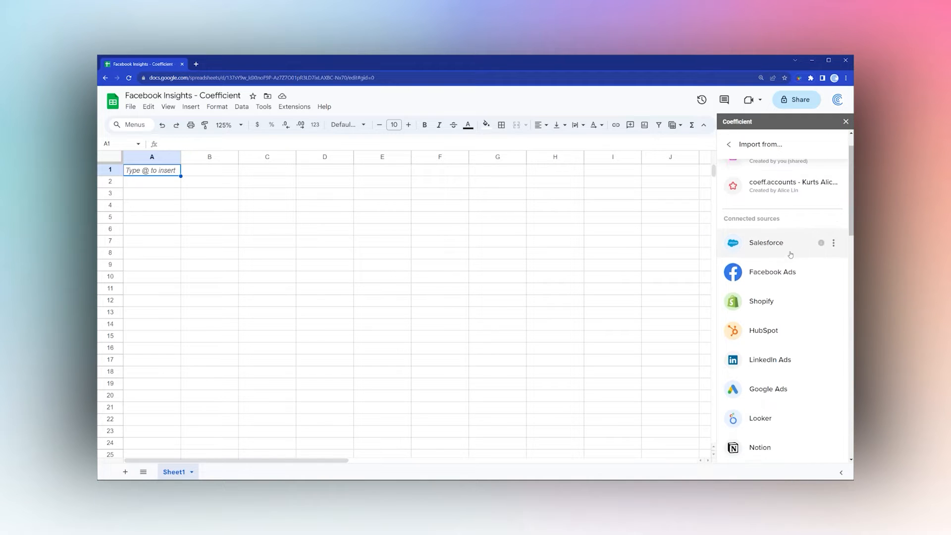
{"action": "scroll", "coordinate": [785, 237], "scroll_direction": "down", "scroll_amount": 5}
{"action": "scroll", "coordinate": [784, 237], "scroll_direction": "down", "scroll_amount": 5}
{"action": "scroll", "coordinate": [787, 260], "scroll_direction": "down", "scroll_amount": 4}
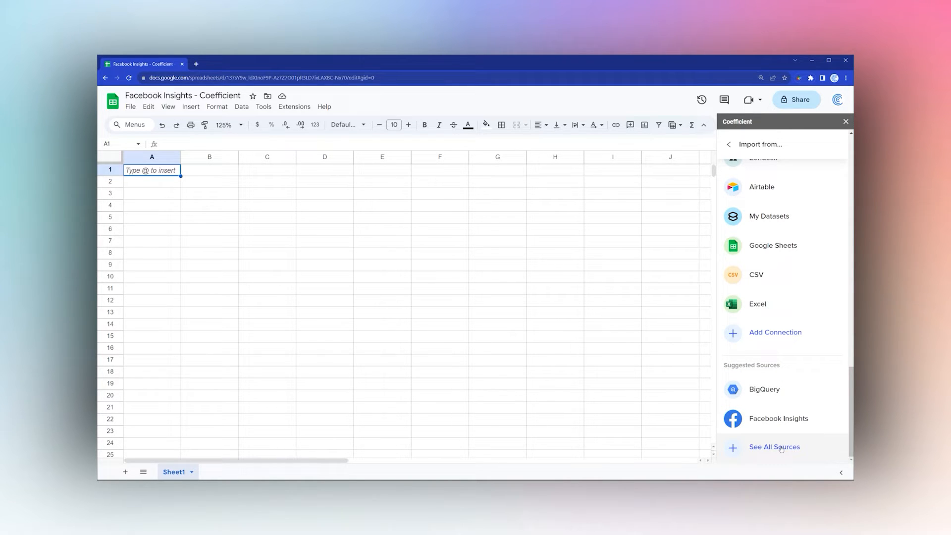
{"action": "mouse_move", "coordinate": [779, 418]}
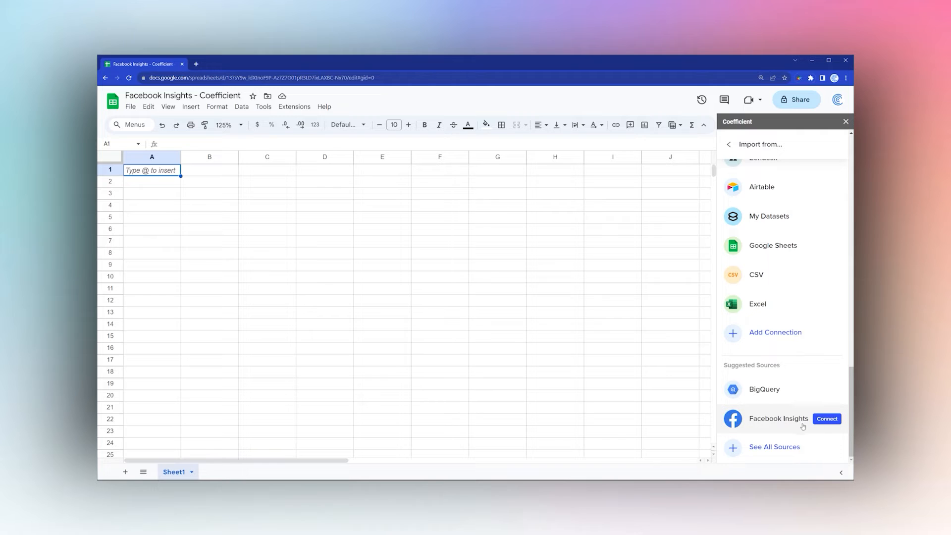
Connect Facebook Insights as a source and authorize Coefficient, reaching the Facebook prompt
{"action": "left_click", "coordinate": [827, 420]}
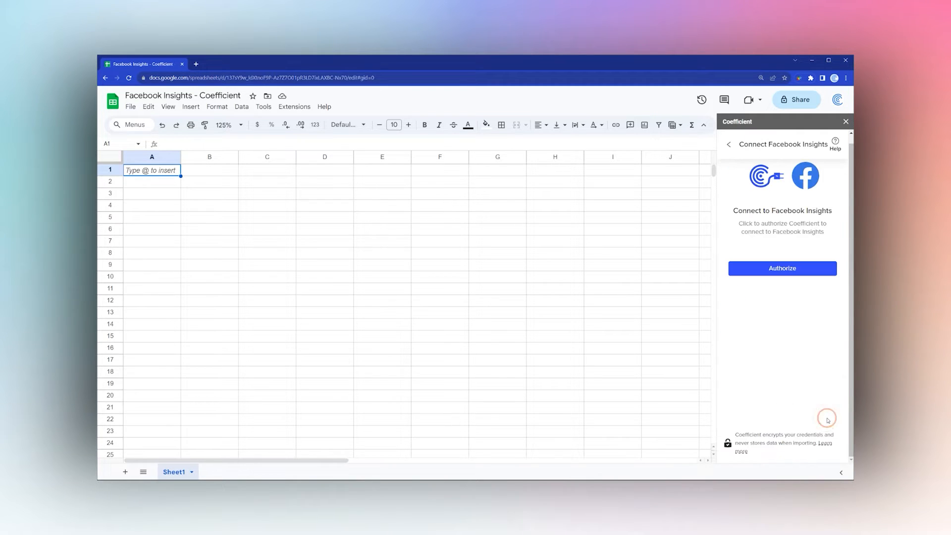
{"action": "left_click", "coordinate": [773, 269]}
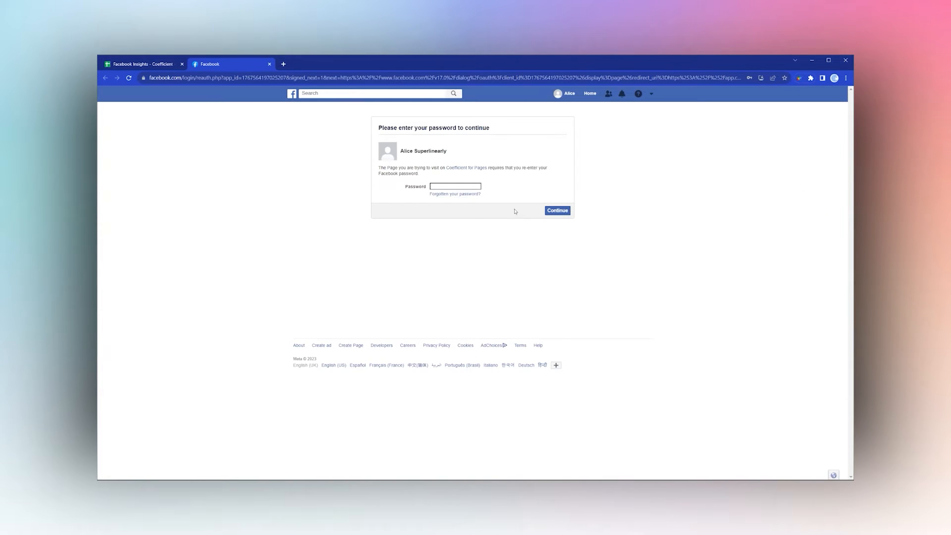
Re-enter the Facebook password and continue with the previously linked account's Coefficient settings
{"action": "left_click", "coordinate": [455, 185]}
{"action": "left_click", "coordinate": [558, 211]}
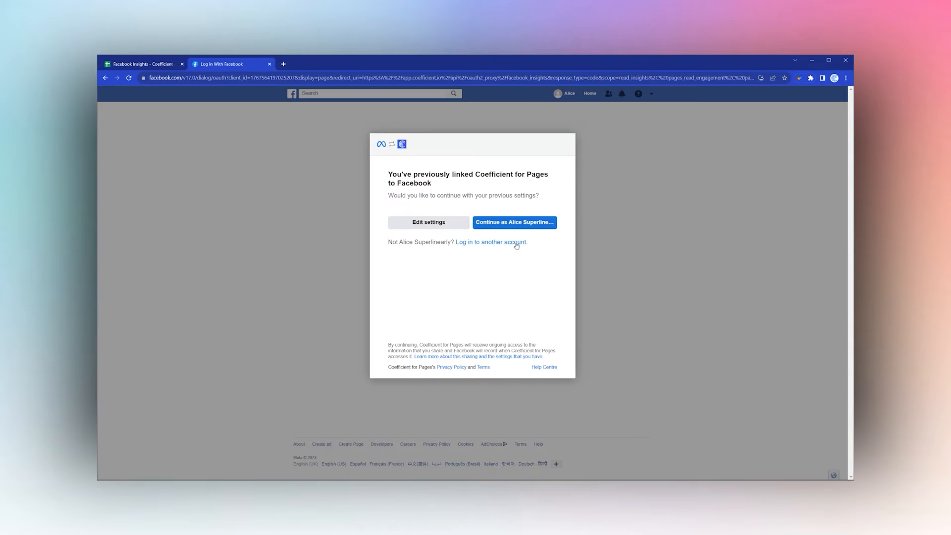
{"action": "left_click", "coordinate": [508, 223]}
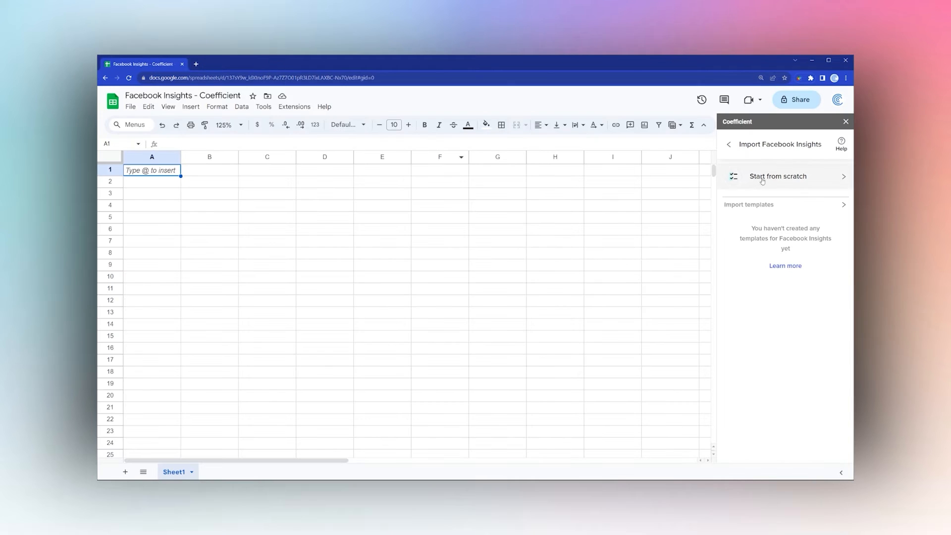
Start an import from scratch, choose Page Insights and advance to its configuration preview
{"action": "left_click", "coordinate": [771, 179]}
{"action": "left_click", "coordinate": [770, 180]}
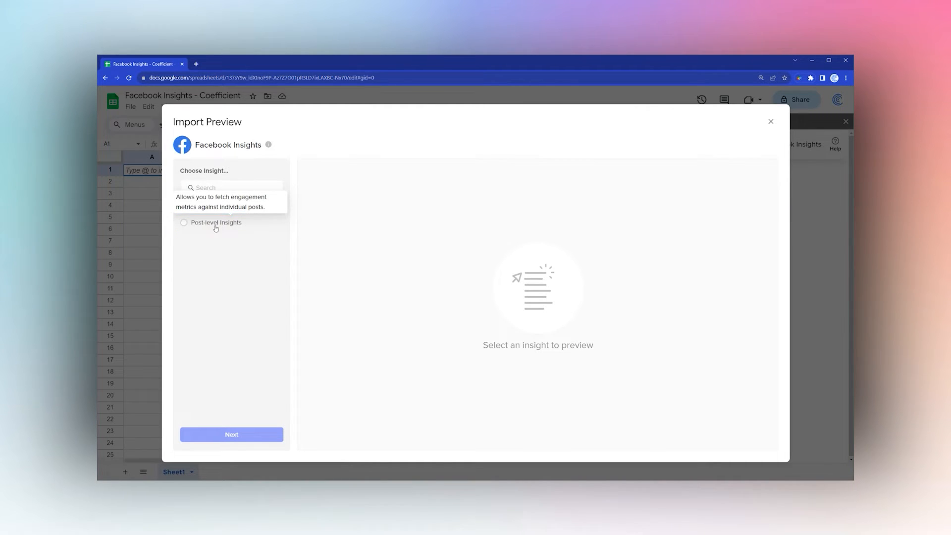
{"action": "mouse_move", "coordinate": [210, 208]}
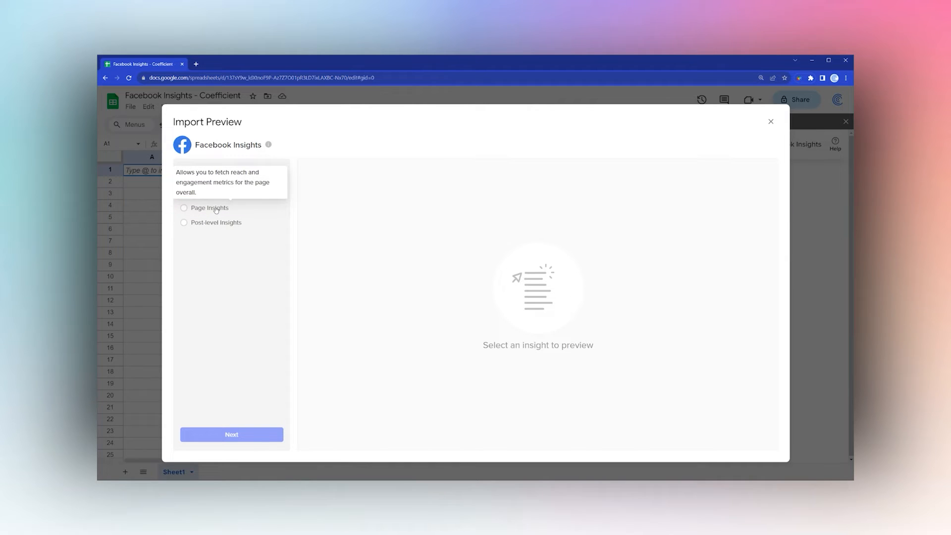
{"action": "left_click", "coordinate": [216, 211]}
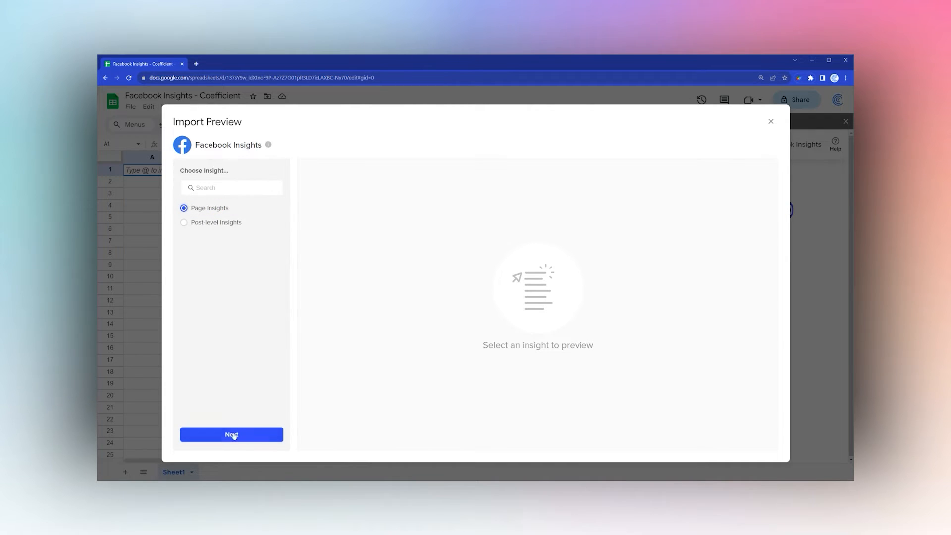
{"action": "left_click", "coordinate": [233, 435]}
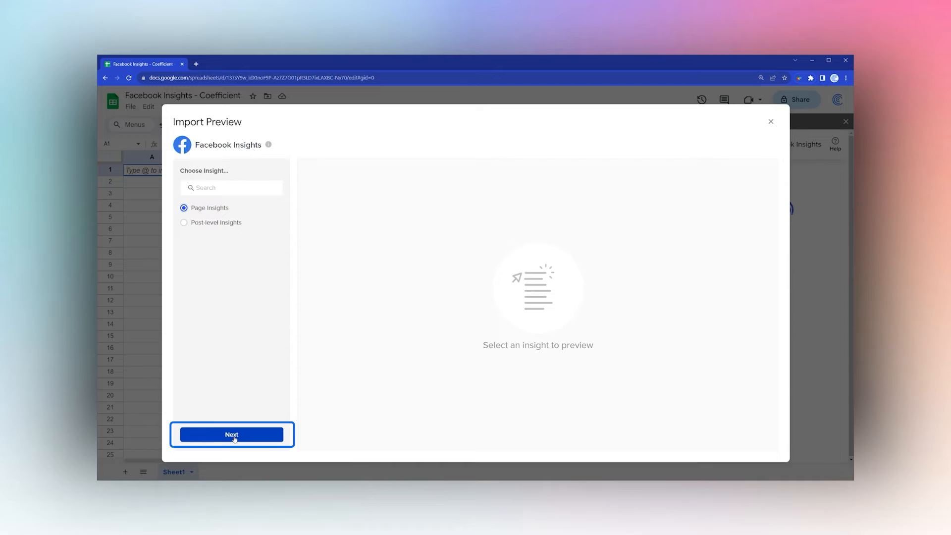
{"action": "left_click", "coordinate": [234, 436]}
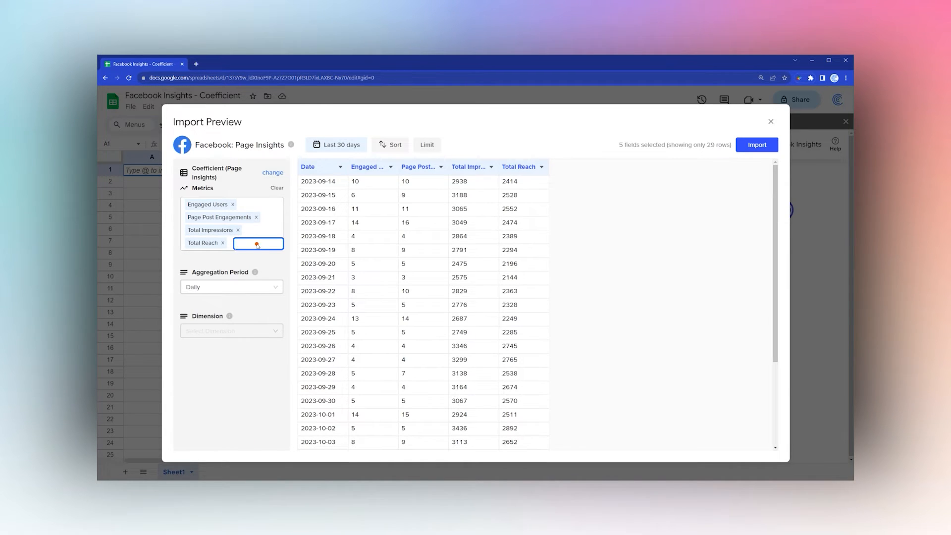
Review the available metrics and keep the aggregation period set to daily
{"action": "left_click", "coordinate": [245, 243]}
{"action": "scroll", "coordinate": [243, 334], "scroll_direction": "down", "scroll_amount": 5}
{"action": "scroll", "coordinate": [243, 361], "scroll_direction": "down", "scroll_amount": 5}
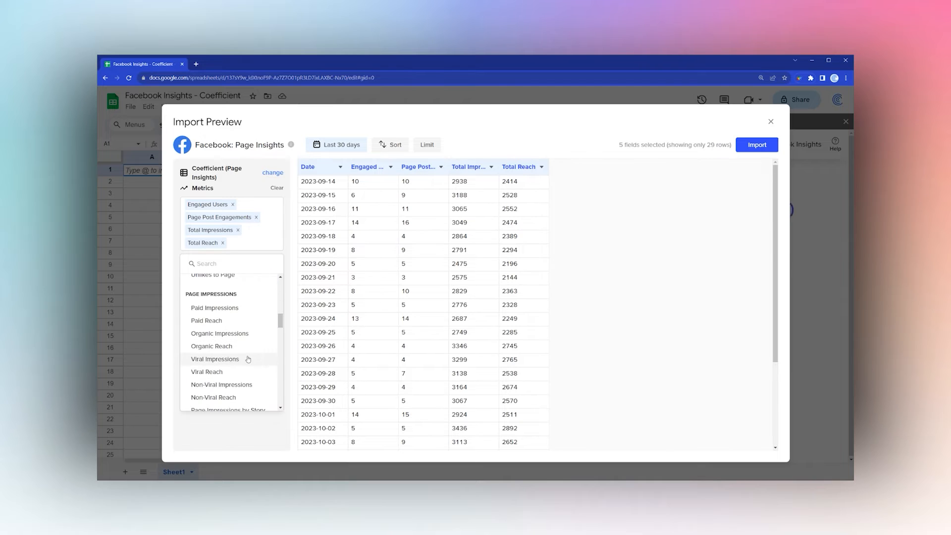
{"action": "left_click", "coordinate": [231, 433]}
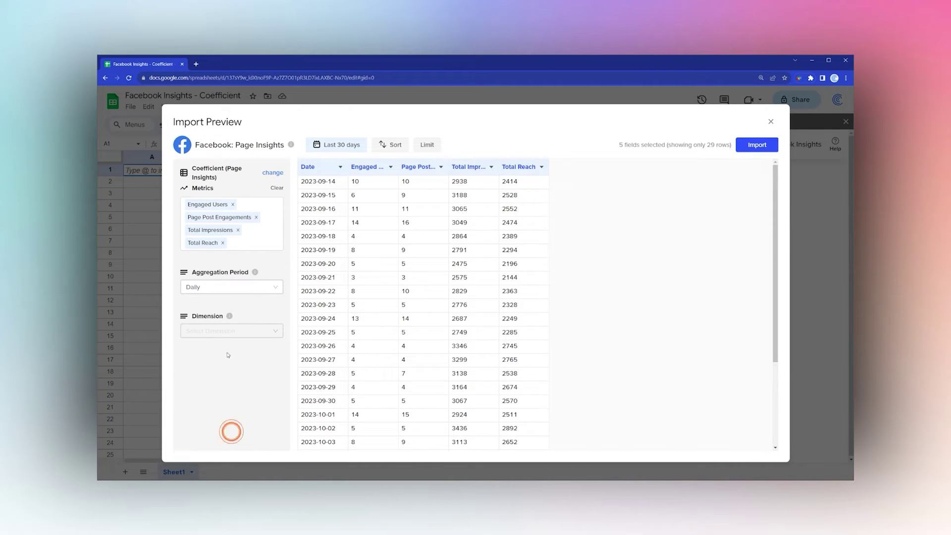
{"action": "left_click", "coordinate": [227, 290]}
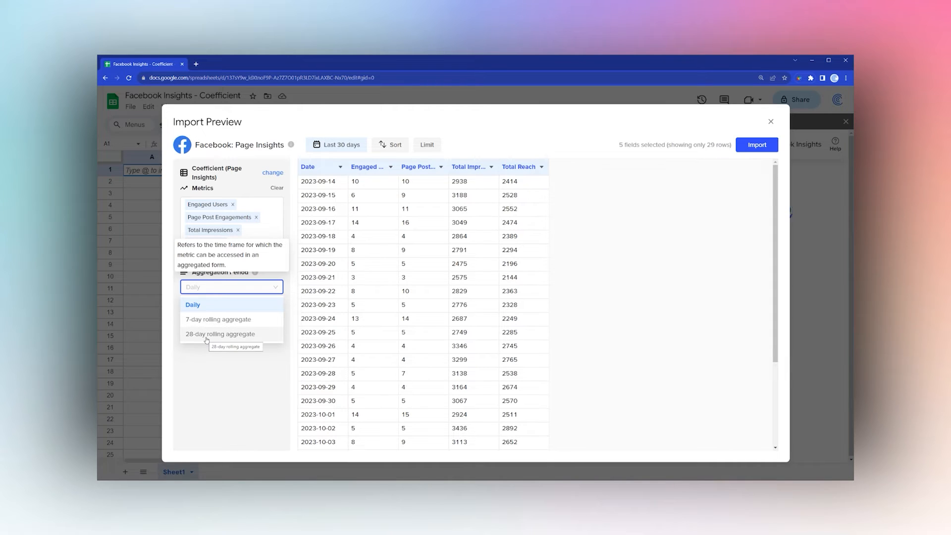
{"action": "left_click", "coordinate": [217, 363]}
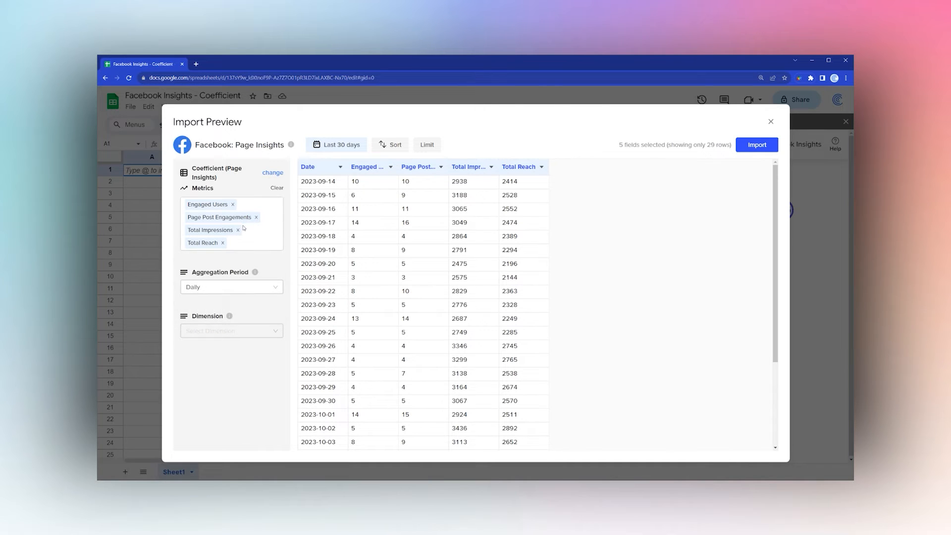
Remove Engaged Users, Page Post Engagements and Total Reach, leaving Total Impressions, and view dimensions
{"action": "left_click", "coordinate": [257, 217]}
{"action": "left_click", "coordinate": [232, 204]}
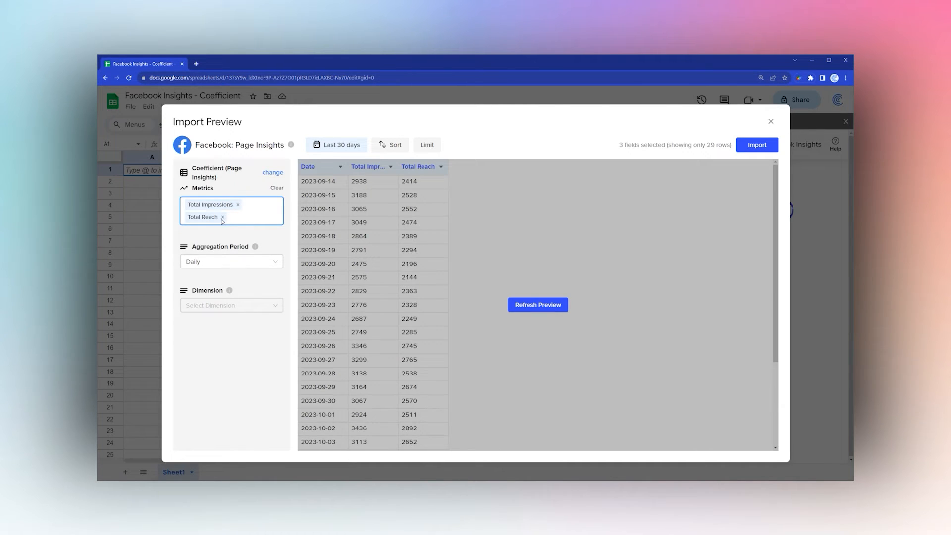
{"action": "left_click", "coordinate": [223, 218]}
{"action": "left_click", "coordinate": [223, 294]}
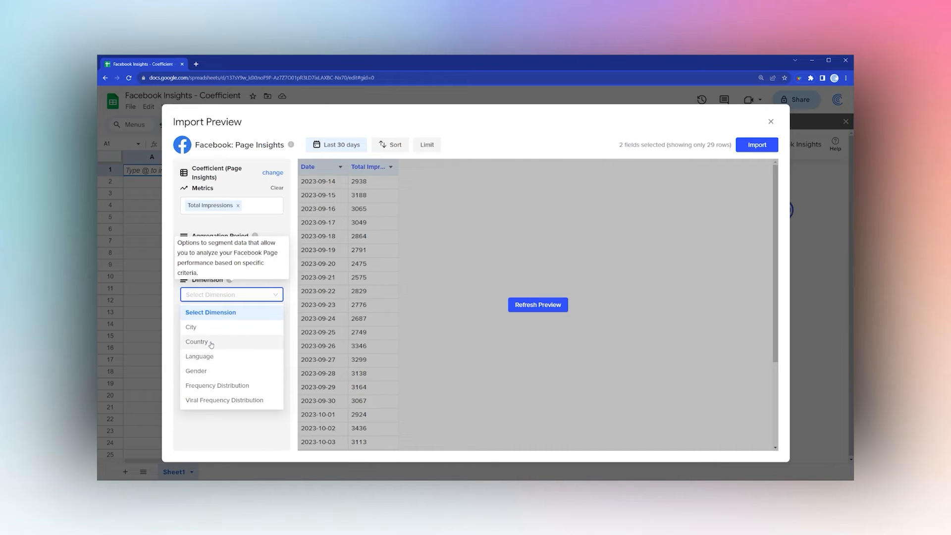
Browse the last-30-days range unit and type choices, then show sort columns Date and Total Impressions
{"action": "left_click", "coordinate": [278, 223]}
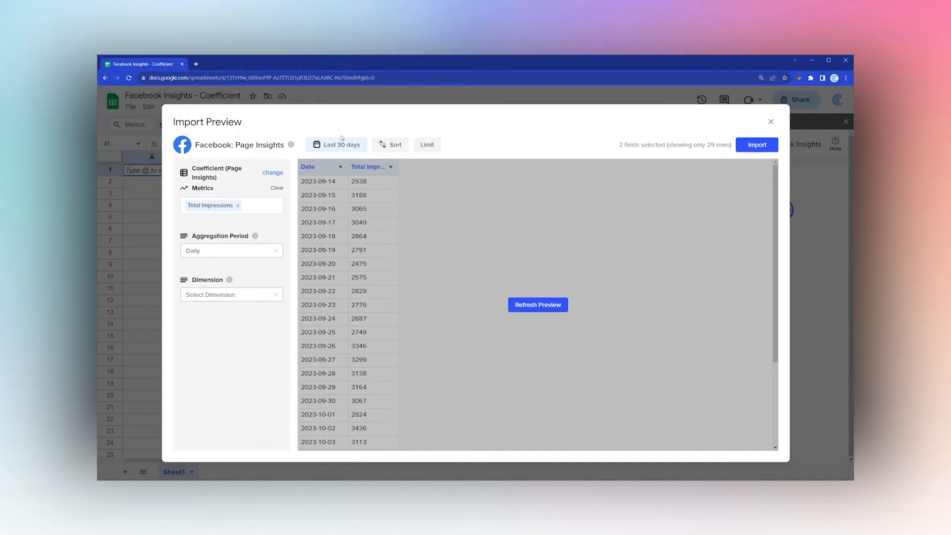
{"action": "left_click", "coordinate": [340, 144]}
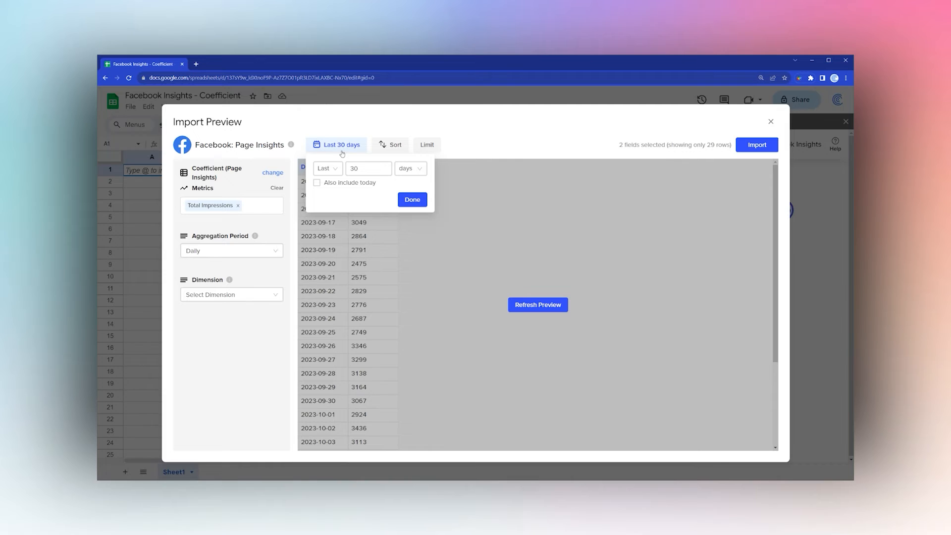
{"action": "left_click", "coordinate": [404, 168]}
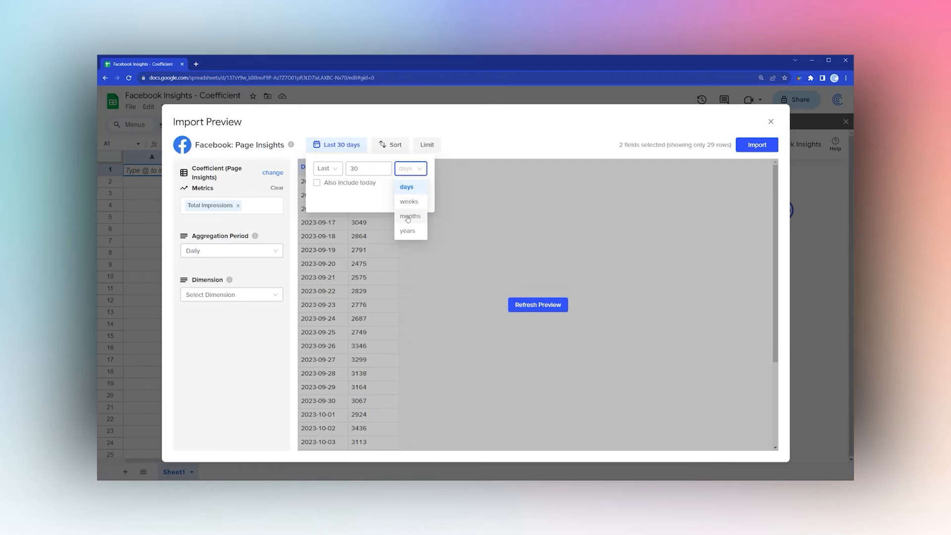
{"action": "left_click", "coordinate": [367, 168]}
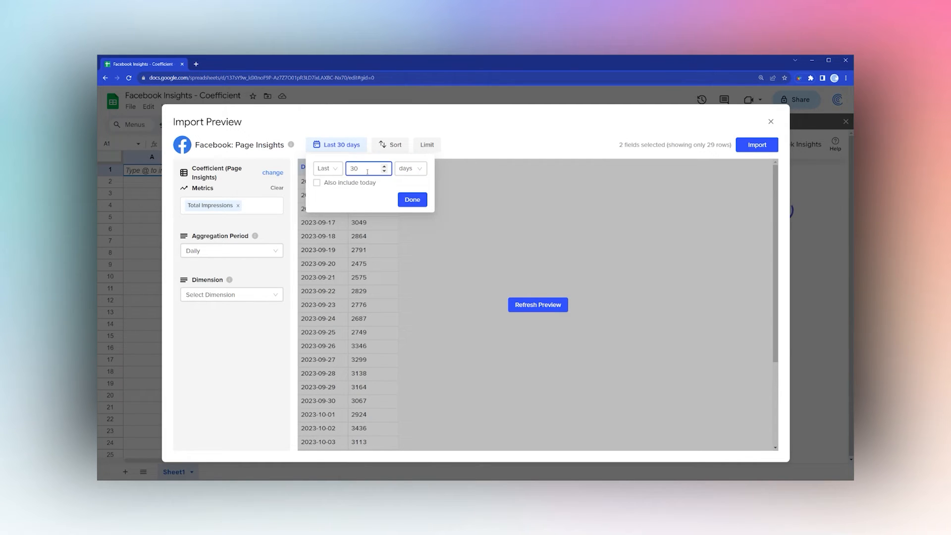
{"action": "left_click", "coordinate": [328, 168]}
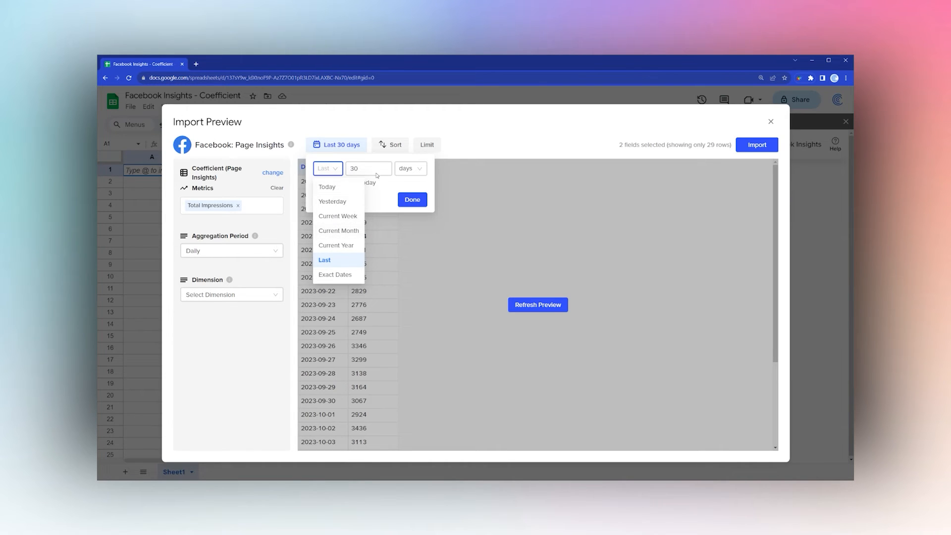
{"action": "left_click", "coordinate": [390, 145]}
{"action": "left_click", "coordinate": [407, 181]}
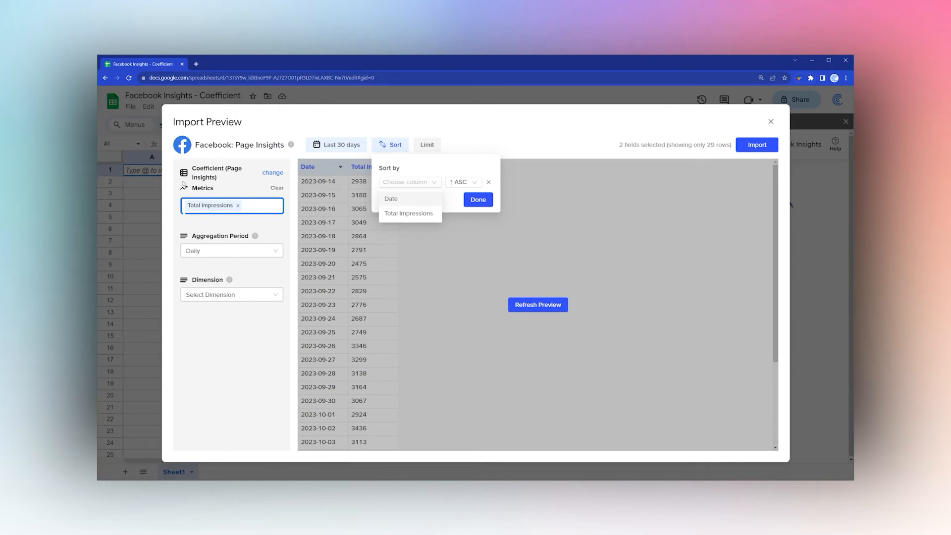
Check the row limit, then add Engaged Users, Page Post Engagements and Total Reach back to metrics
{"action": "left_click", "coordinate": [426, 144]}
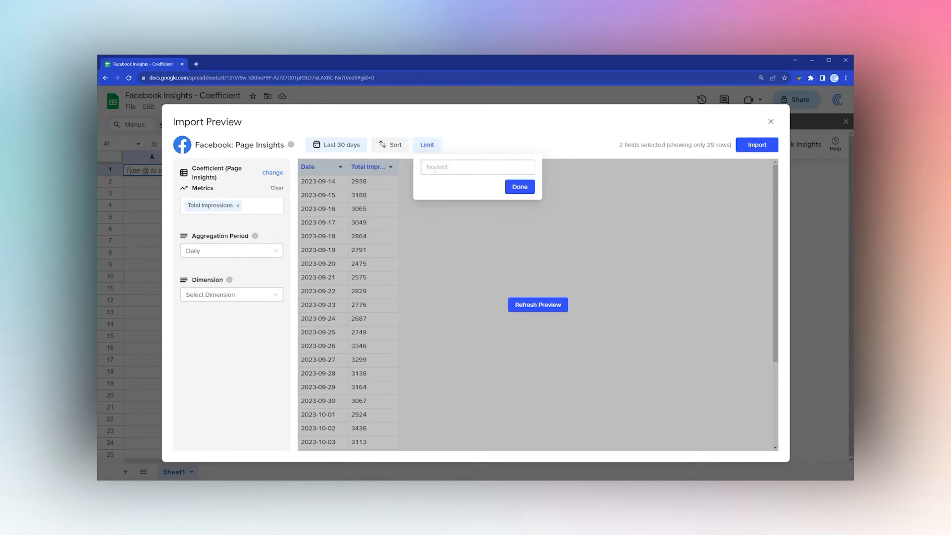
{"action": "left_click", "coordinate": [261, 207]}
{"action": "left_click", "coordinate": [260, 207]}
{"action": "left_click", "coordinate": [213, 270]}
{"action": "left_click", "coordinate": [253, 217]}
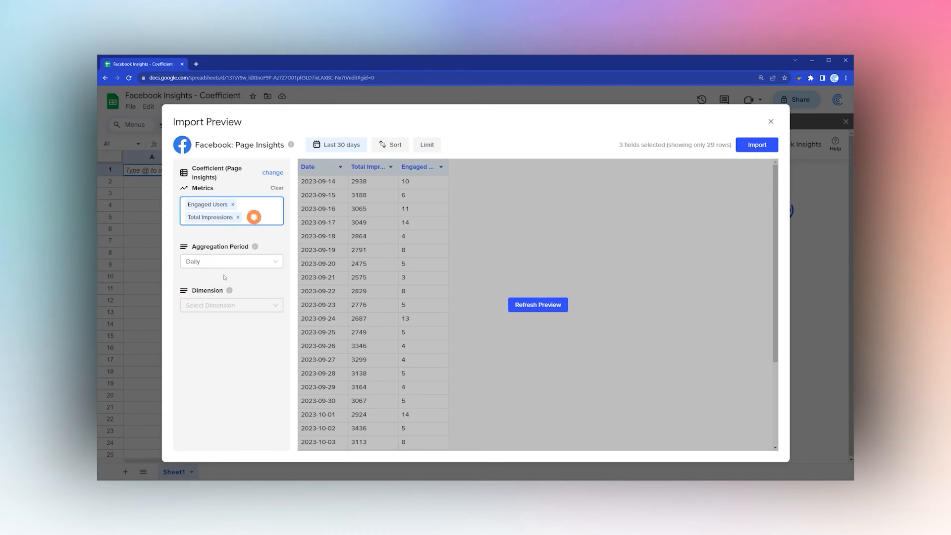
{"action": "left_click", "coordinate": [253, 216]}
{"action": "left_click", "coordinate": [216, 285]}
{"action": "left_click", "coordinate": [271, 224]}
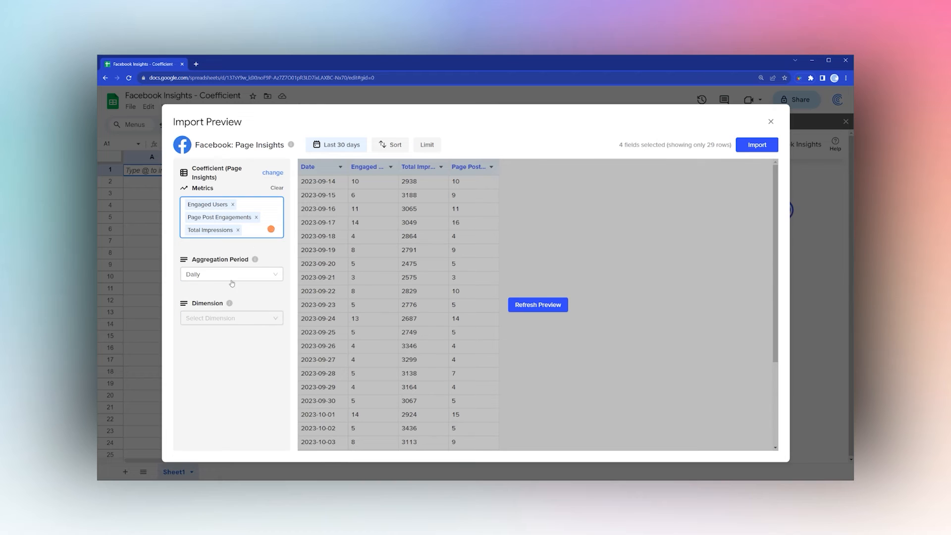
{"action": "left_click", "coordinate": [271, 224]}
{"action": "left_click", "coordinate": [208, 324]}
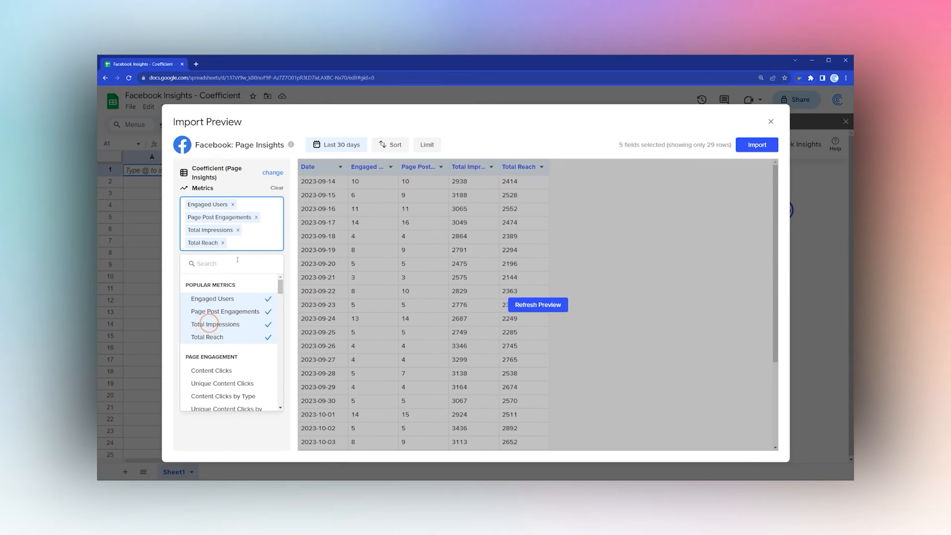
{"action": "left_click", "coordinate": [284, 252]}
{"action": "mouse_move", "coordinate": [229, 316]}
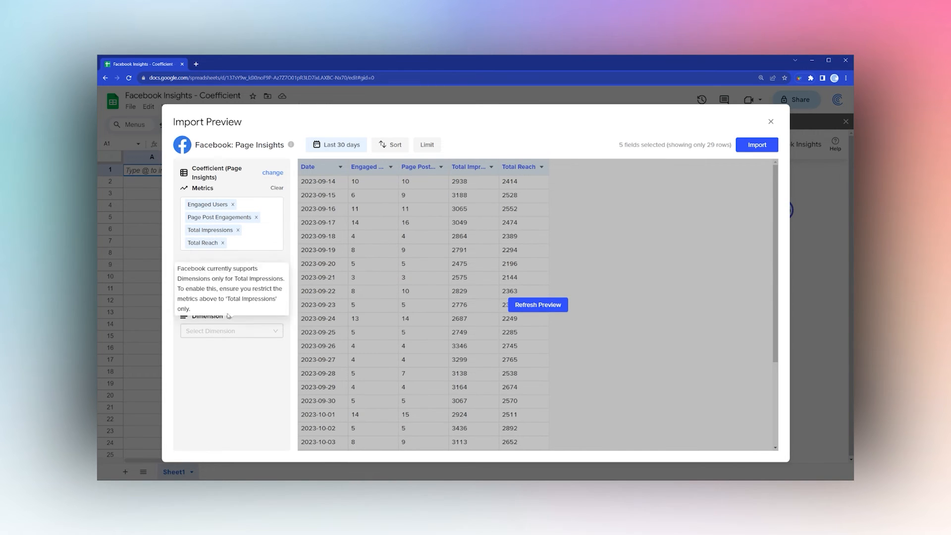
Refresh the preview table with the four restored daily metrics
{"action": "left_click", "coordinate": [538, 304]}
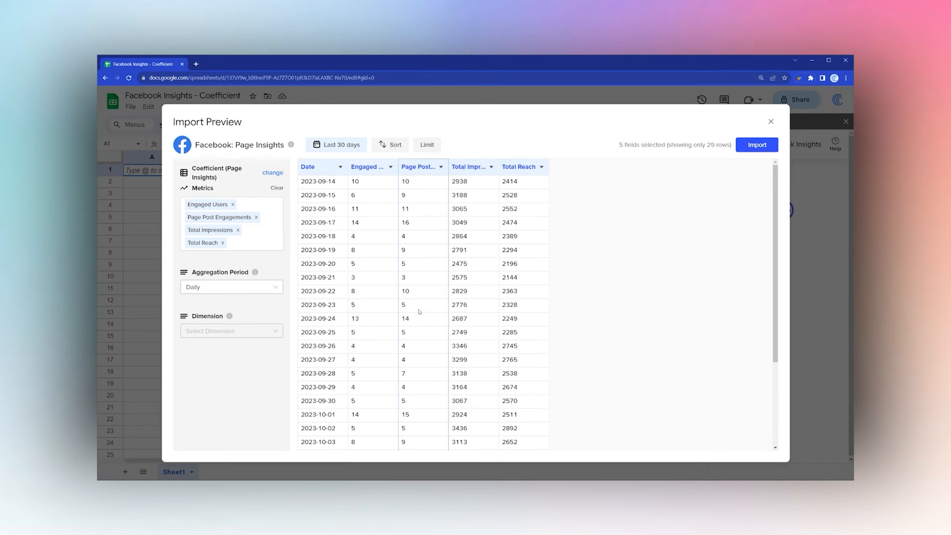
Import the data into a Facebook: Page Insights tab and decline auto-refresh
{"action": "left_click", "coordinate": [757, 145]}
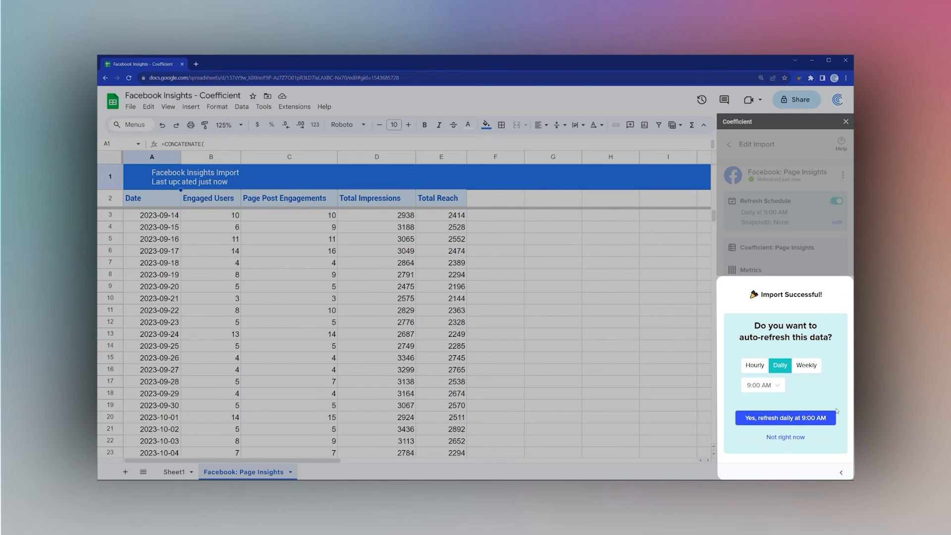
{"action": "left_click", "coordinate": [785, 437]}
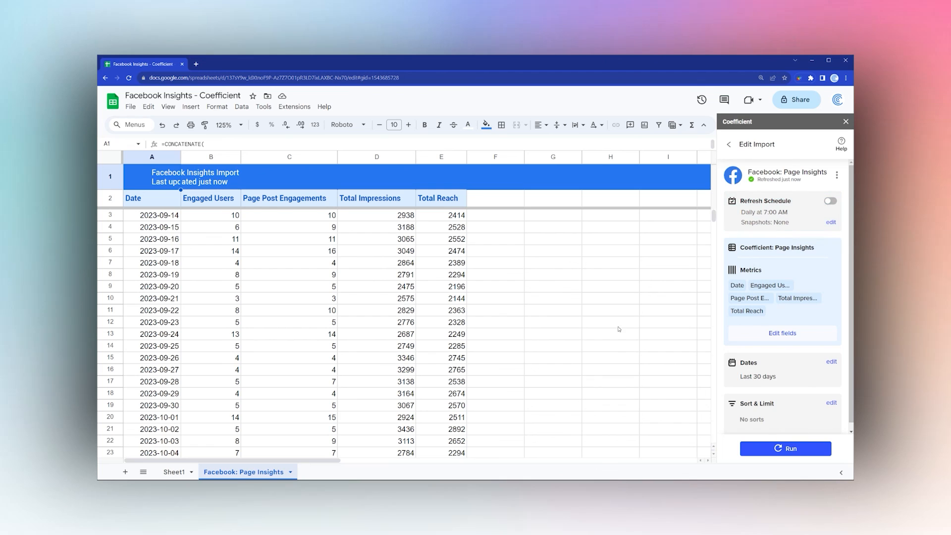